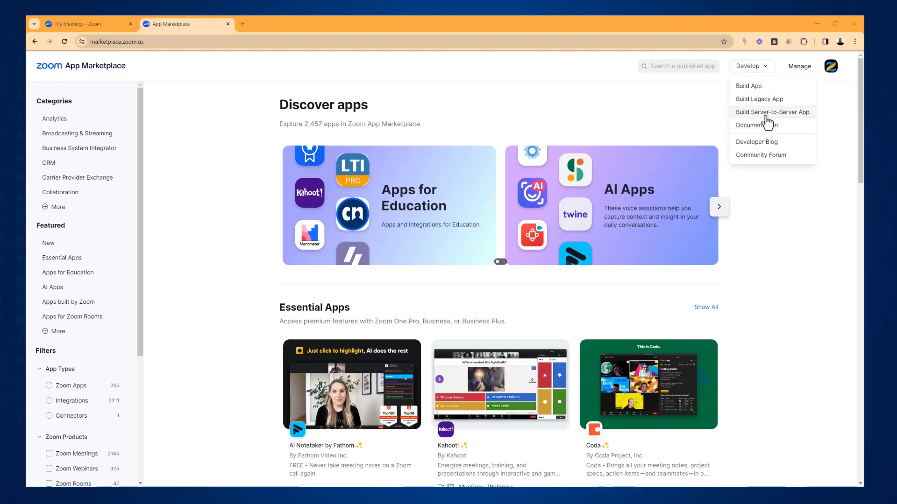
Create a Server-to-Server OAuth app named ZENLER LINKS.
{"action": "left_click", "coordinate": [768, 113]}
{"action": "left_click", "coordinate": [375, 272]}
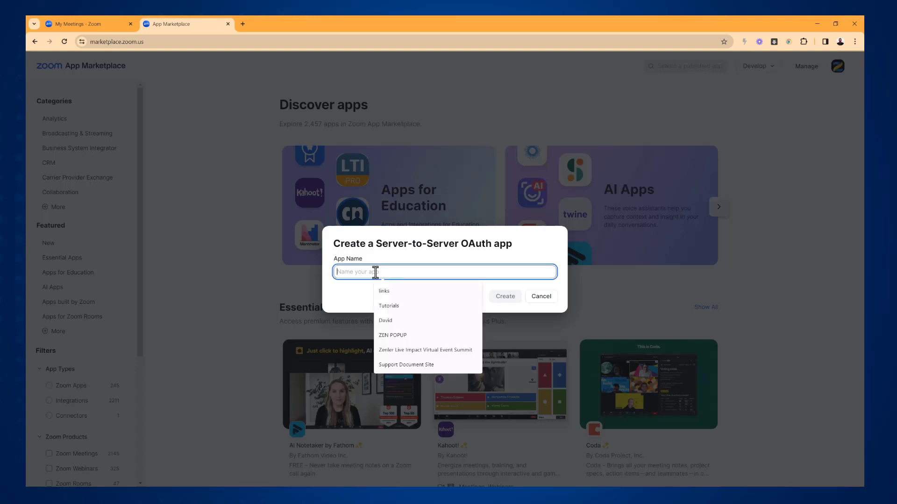
{"action": "type", "text": "ZENLER LINKS"}
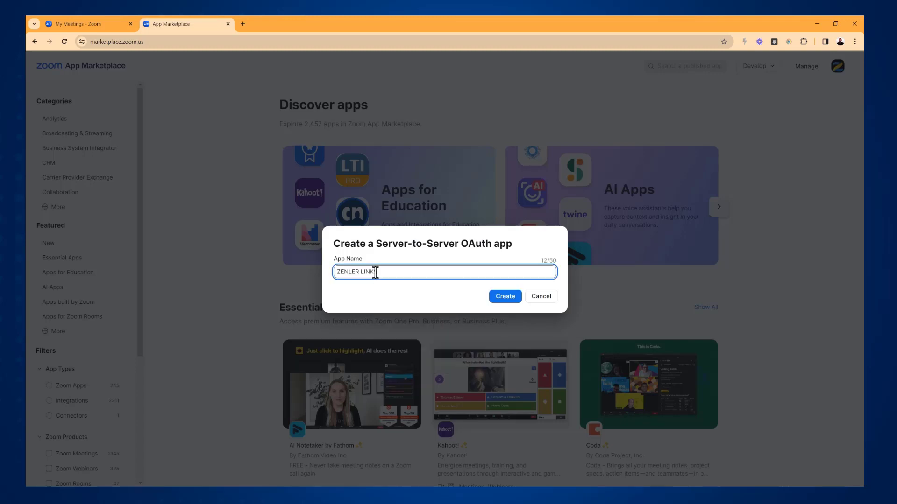
{"action": "left_click", "coordinate": [508, 299]}
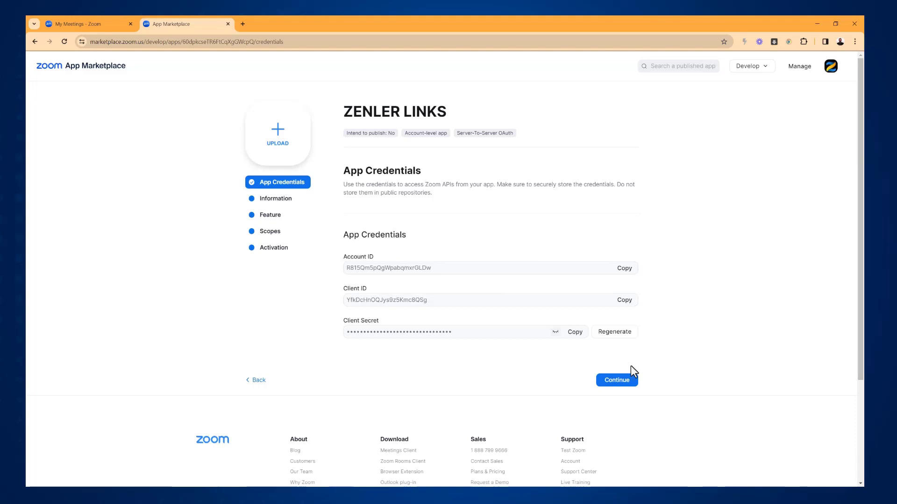
Fill in the app's basic information with short description "This is for my Zenler Links Site" and company name Zenler.
{"action": "left_click", "coordinate": [619, 384]}
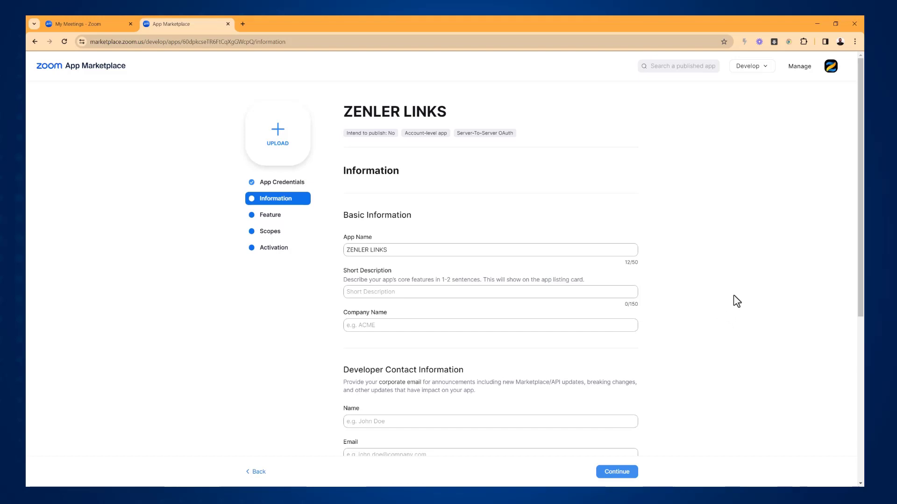
{"action": "left_click", "coordinate": [372, 291]}
{"action": "type", "text": "This is for m"}
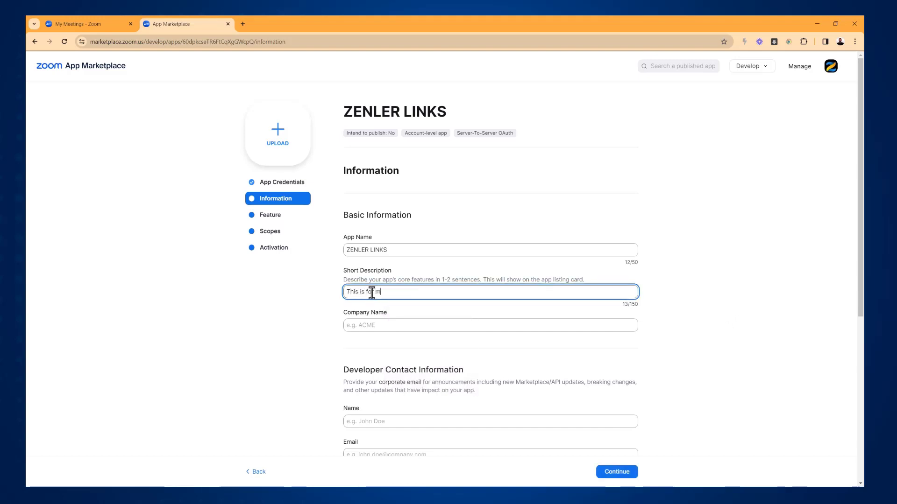
{"action": "type", "text": "y Zenler Links Site"}
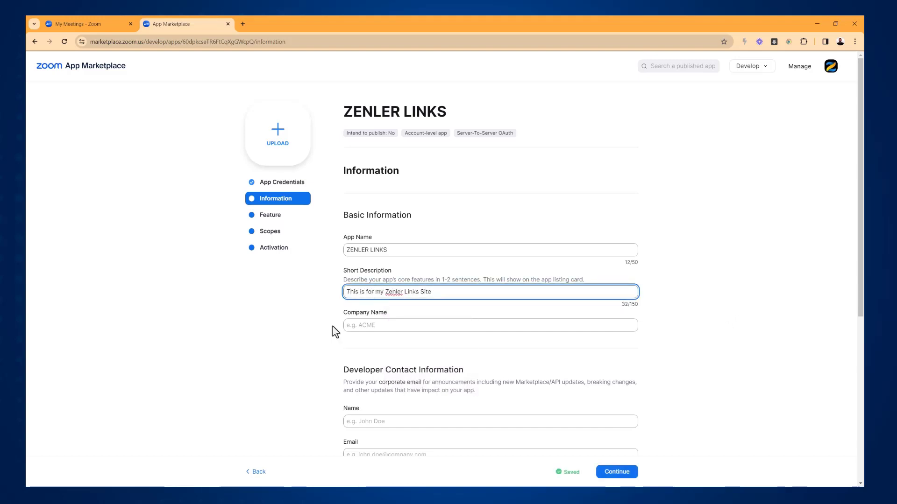
{"action": "left_click", "coordinate": [362, 325]}
{"action": "type", "text": "Zenler"}
{"action": "left_click", "coordinate": [698, 335]}
Fill in the developer contact's name and e-mail and continue past the Information page.
{"action": "scroll", "coordinate": [693, 328], "scroll_direction": "down", "scroll_amount": 2}
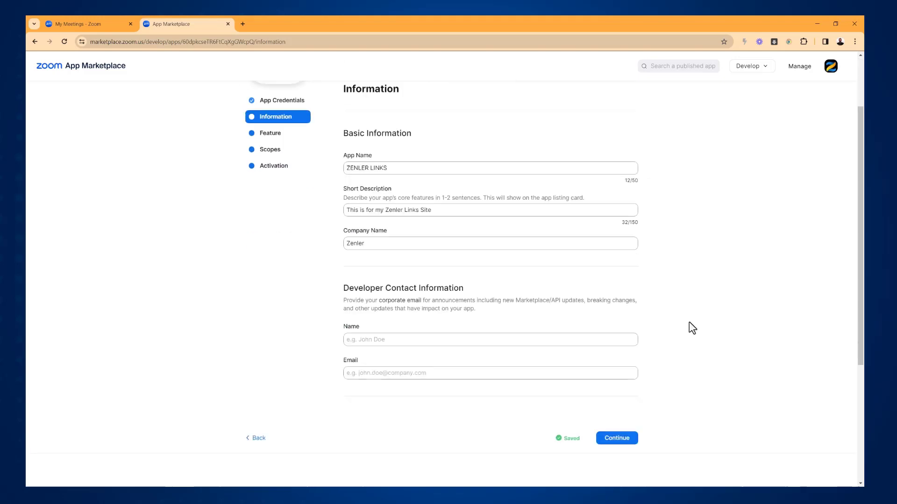
{"action": "left_click", "coordinate": [394, 373]}
{"action": "left_click", "coordinate": [397, 393]}
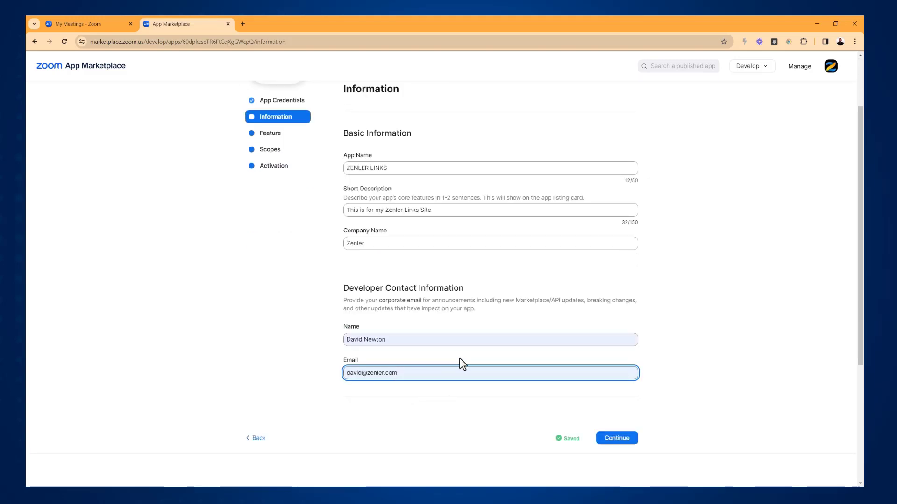
{"action": "left_click", "coordinate": [693, 352]}
{"action": "left_click", "coordinate": [613, 439]}
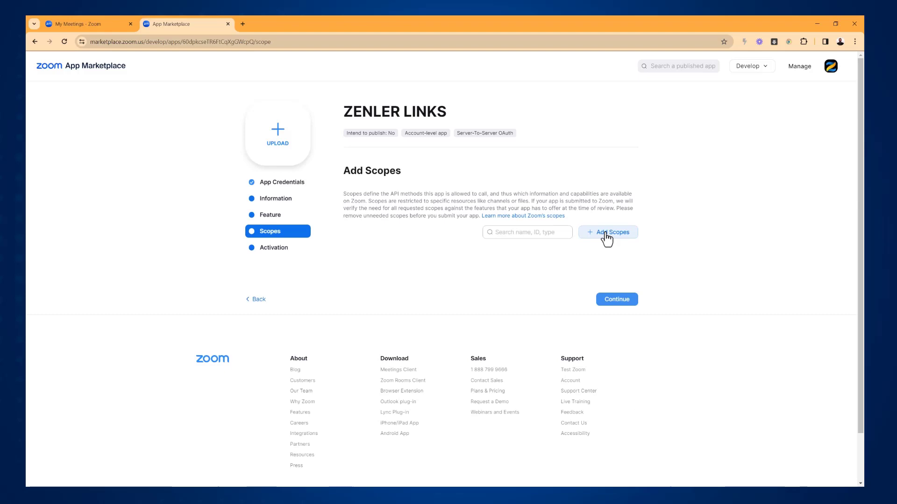
Open the scope selection for the app and add all the Meeting scopes.
{"action": "left_click", "coordinate": [606, 233]}
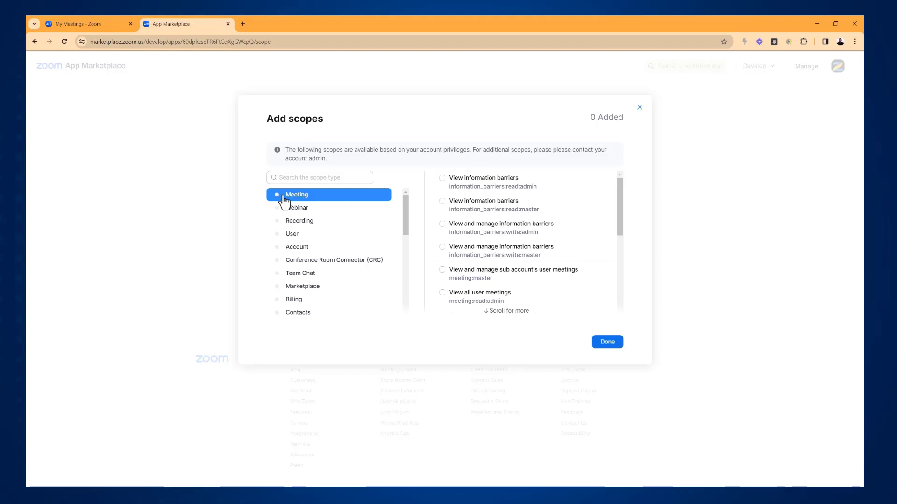
{"action": "left_click", "coordinate": [442, 179]}
{"action": "left_click", "coordinate": [442, 201]}
{"action": "left_click", "coordinate": [442, 224]}
{"action": "left_click", "coordinate": [442, 247]}
{"action": "left_click", "coordinate": [442, 270]}
{"action": "left_click", "coordinate": [442, 293]}
{"action": "scroll", "coordinate": [441, 293], "scroll_direction": "down", "scroll_amount": 4}
{"action": "scroll", "coordinate": [440, 239], "scroll_direction": "up", "scroll_amount": 1}
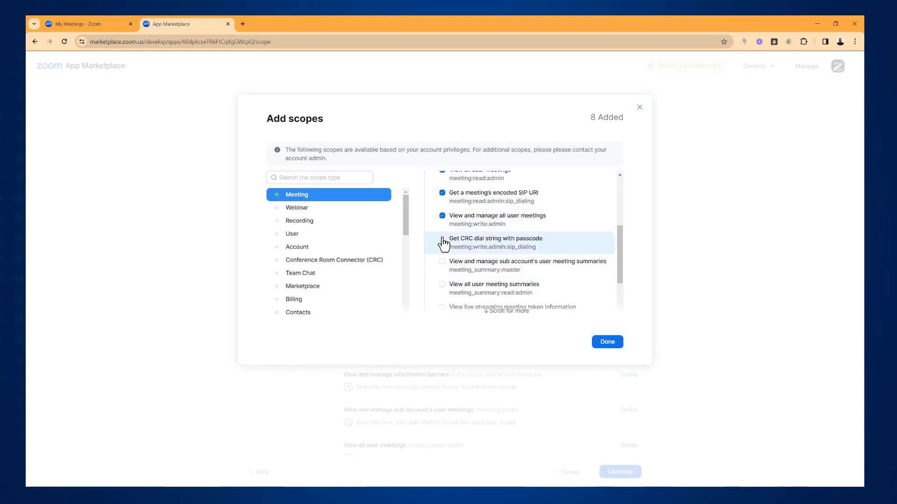
{"action": "scroll", "coordinate": [441, 307], "scroll_direction": "down", "scroll_amount": 2}
{"action": "left_click", "coordinate": [442, 233]}
{"action": "left_click", "coordinate": [442, 257]}
{"action": "left_click", "coordinate": [442, 279]}
Add all the Webinar scopes, from managing sub account webinars to local recording webinar token information.
{"action": "left_click", "coordinate": [296, 208]}
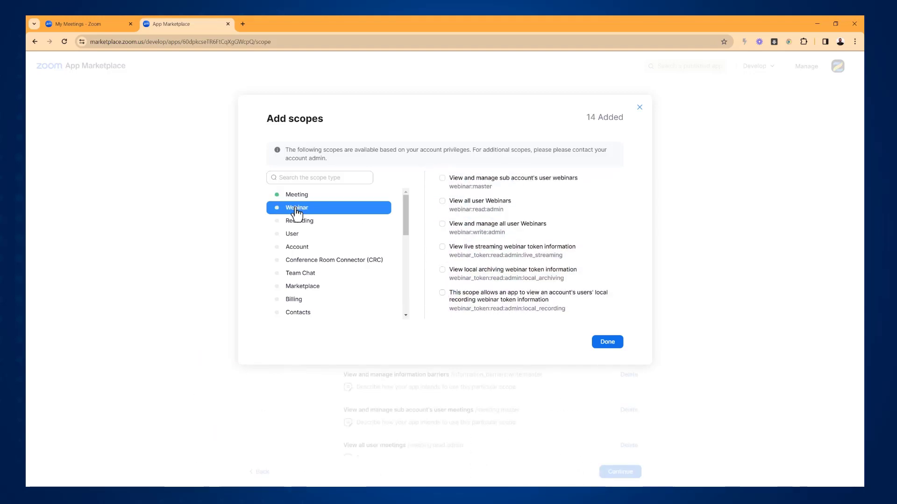
{"action": "left_click", "coordinate": [442, 178]}
{"action": "left_click", "coordinate": [442, 201]}
{"action": "left_click", "coordinate": [442, 224]}
{"action": "left_click", "coordinate": [442, 247]}
{"action": "left_click", "coordinate": [442, 293]}
Add all three Recording scopes: recording:master, recording:read:admin and recording:write:admin.
{"action": "left_click", "coordinate": [300, 220]}
{"action": "left_click", "coordinate": [442, 178]}
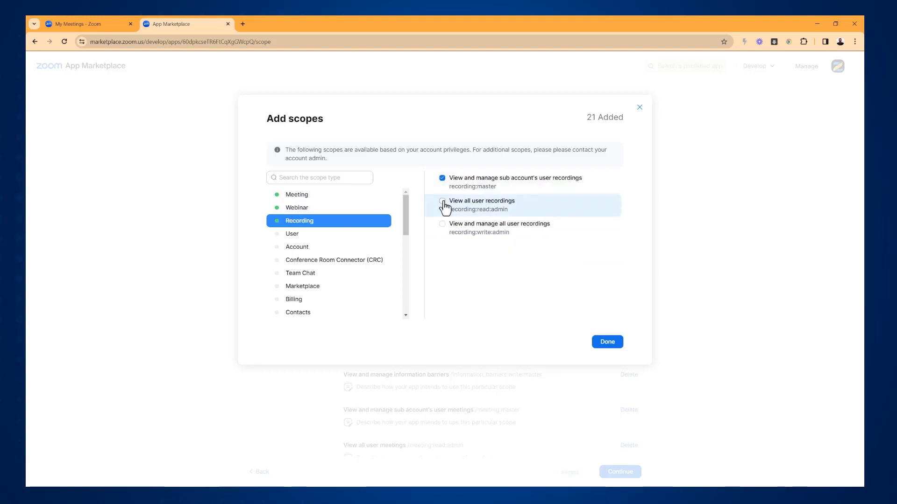
{"action": "left_click", "coordinate": [441, 201]}
{"action": "left_click", "coordinate": [442, 224]}
Add all the User scopes to the app.
{"action": "left_click", "coordinate": [291, 233]}
{"action": "left_click", "coordinate": [442, 179]}
{"action": "left_click", "coordinate": [442, 202]}
{"action": "left_click", "coordinate": [442, 224]}
Add the scopes account:master, account:read:admin and account:write:admin, and finish the scope selection.
{"action": "left_click", "coordinate": [296, 247]}
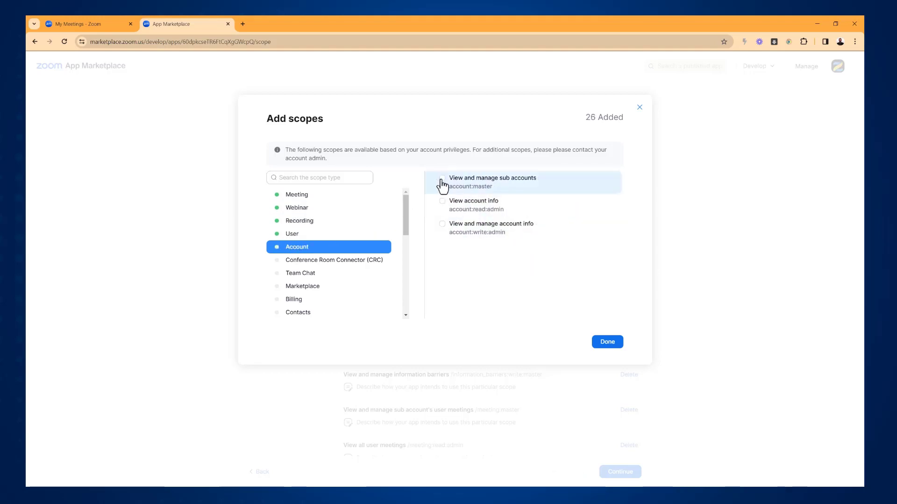
{"action": "left_click", "coordinate": [442, 178]}
{"action": "left_click", "coordinate": [442, 201]}
{"action": "left_click", "coordinate": [442, 224]}
{"action": "left_click", "coordinate": [310, 275]}
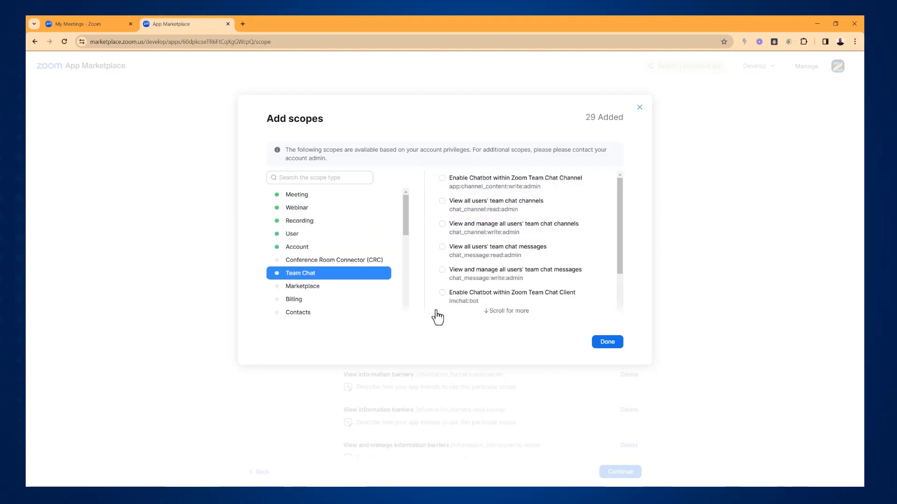
{"action": "left_click", "coordinate": [605, 345]}
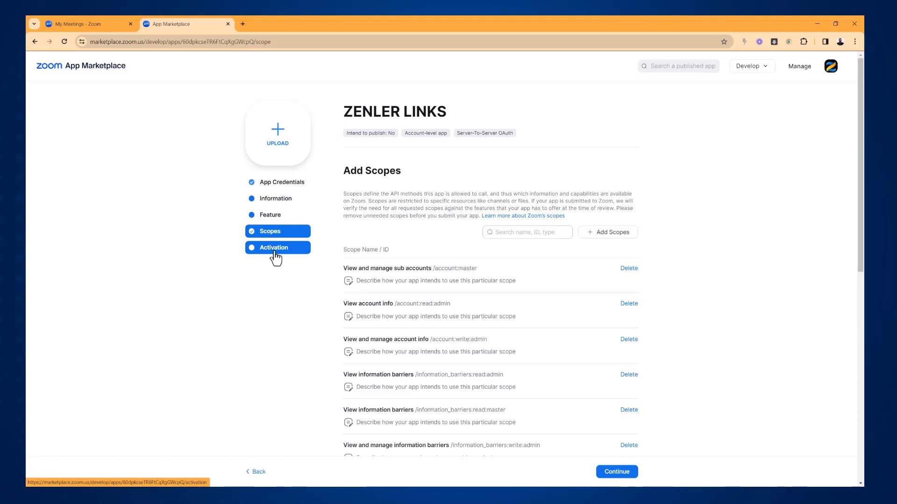
Activate the ZENLER LINKS app on the account and return to its app credentials.
{"action": "left_click", "coordinate": [616, 472]}
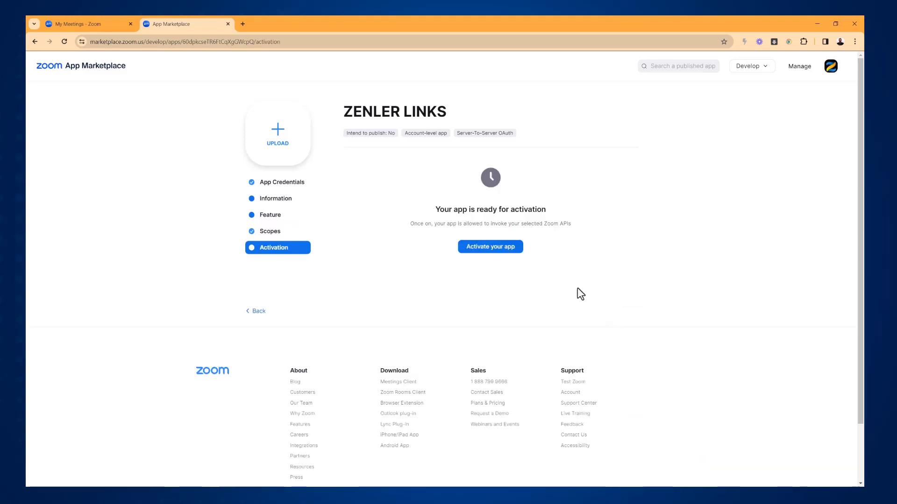
{"action": "left_click", "coordinate": [486, 250]}
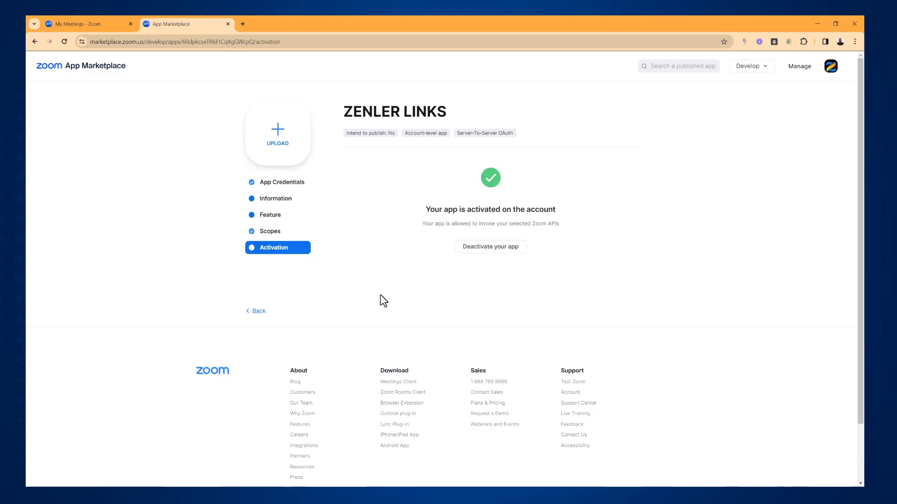
{"action": "left_click", "coordinate": [282, 183]}
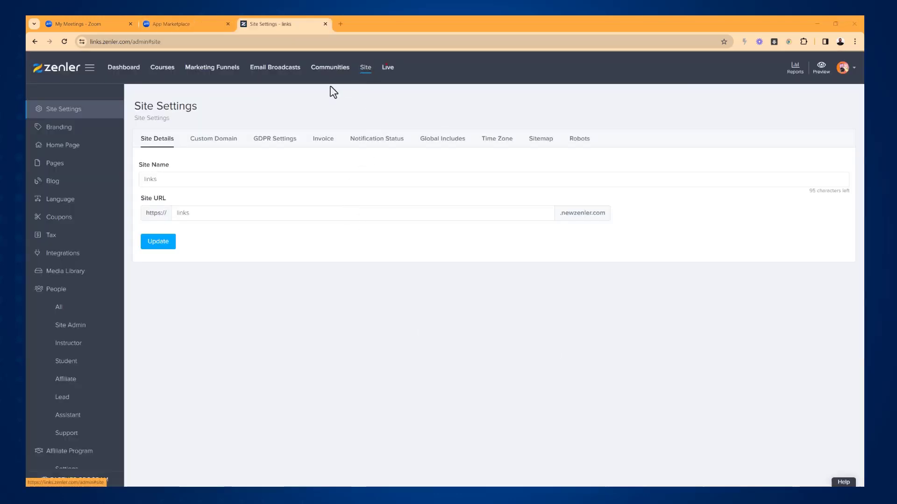
In the Zenler site's Integrations, start adding a personal Zoom account under Bring Your Own Zoom.
{"action": "left_click", "coordinate": [73, 256]}
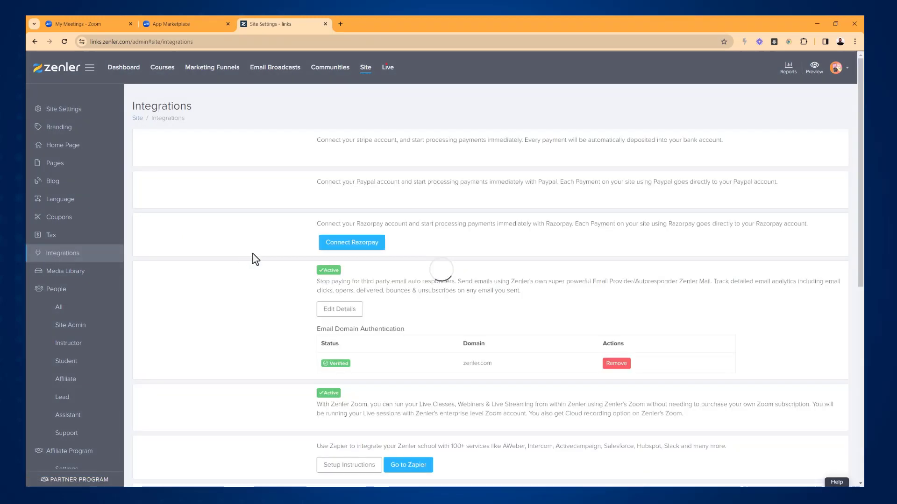
{"action": "scroll", "coordinate": [265, 269], "scroll_direction": "down", "scroll_amount": 8}
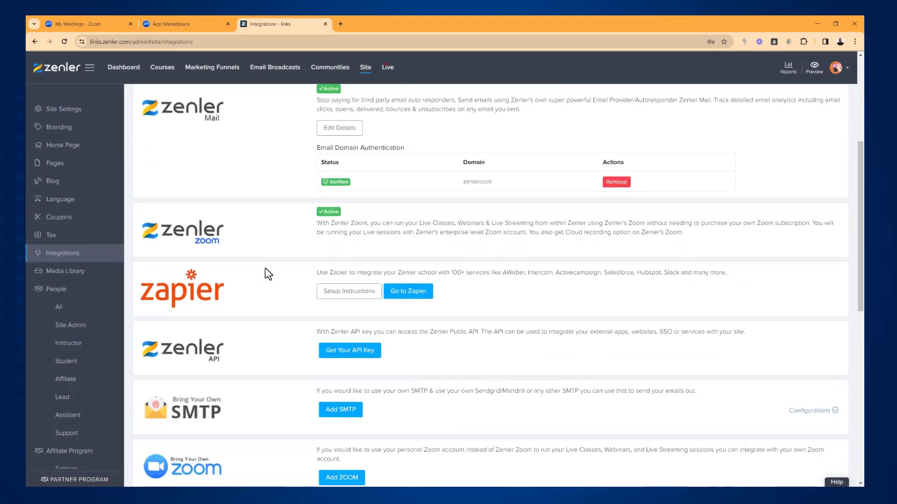
{"action": "scroll", "coordinate": [265, 268], "scroll_direction": "down", "scroll_amount": 1}
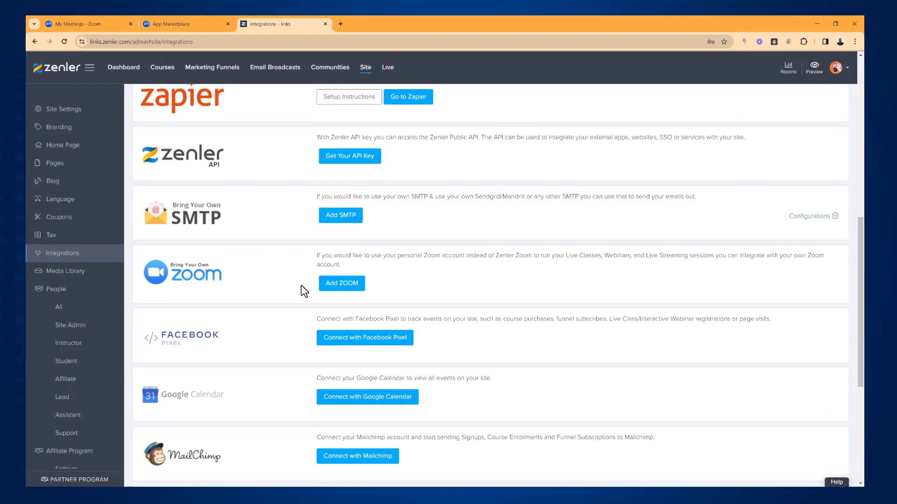
{"action": "left_click", "coordinate": [341, 286]}
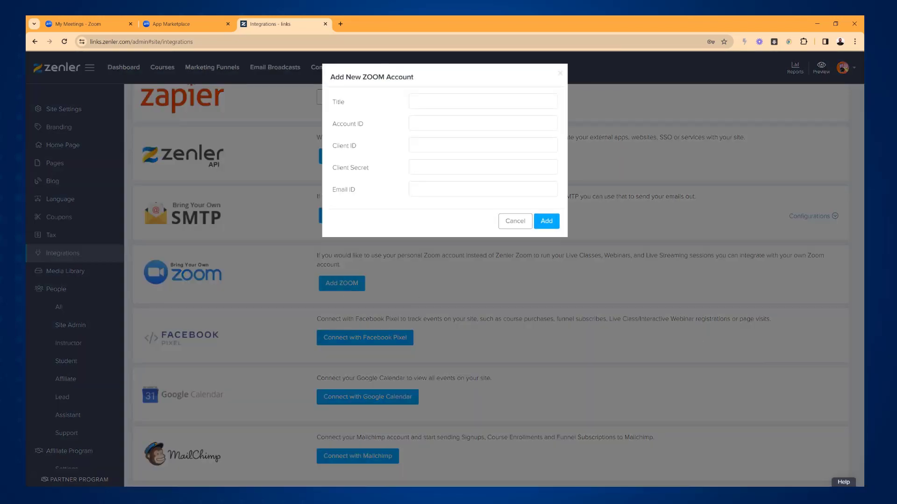
Title the new Zoom account "Zenler Personal Zoom".
{"action": "left_click", "coordinate": [422, 103]}
{"action": "type", "text": "ZoomPersonal Zoom"}
{"action": "left_click_drag", "start_coordinate": [414, 99], "coordinate": [432, 100]}
{"action": "type", "text": "Zenler Personal Zoom"}
Copy the Account ID from the Zoom app credentials into the Account ID of the new Zoom account in Zenler.
{"action": "left_click", "coordinate": [187, 24]}
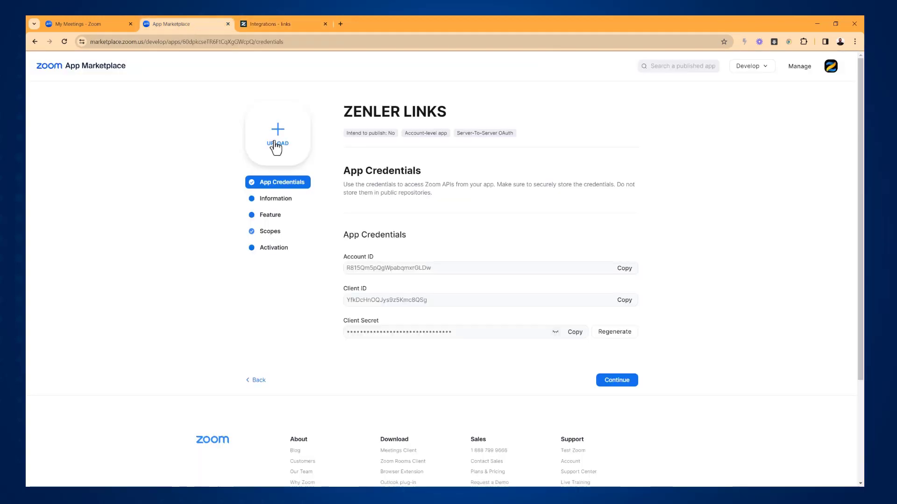
{"action": "left_click", "coordinate": [284, 24]}
{"action": "left_click", "coordinate": [425, 123]}
{"action": "type", "text": "R815Qm5pQgWpabqmxrGLDw"}
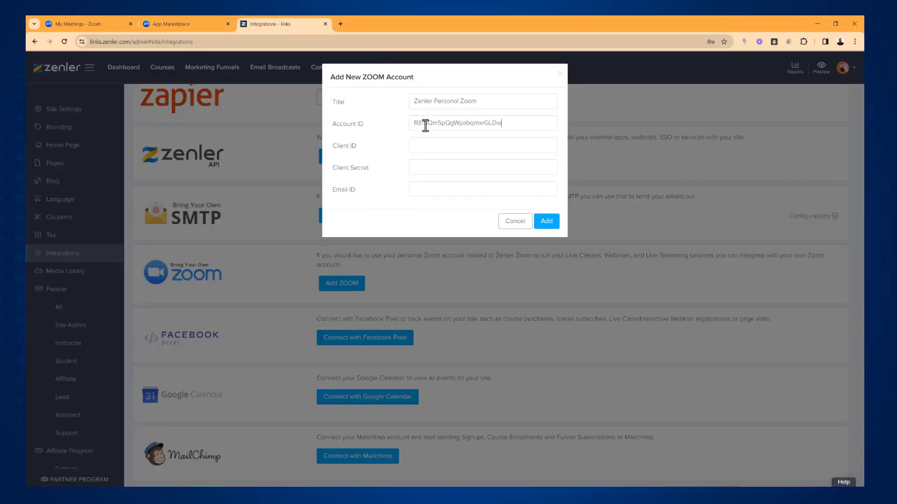
Copy the Client ID from the Zoom app credentials into the Client ID of the new Zoom account in Zenler.
{"action": "left_click", "coordinate": [185, 24]}
{"action": "left_click", "coordinate": [284, 24]}
{"action": "left_click", "coordinate": [426, 144]}
{"action": "type", "text": "YfkDcHnOQJys9z5Kmc8QSg"}
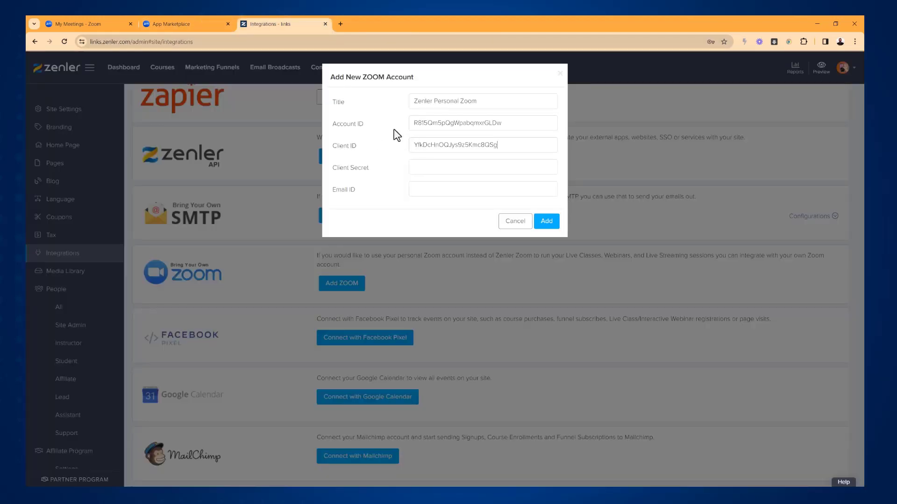
Copy the Client Secret from the Zoom app credentials and paste it as the Client Secret in Zenler.
{"action": "left_click", "coordinate": [183, 23]}
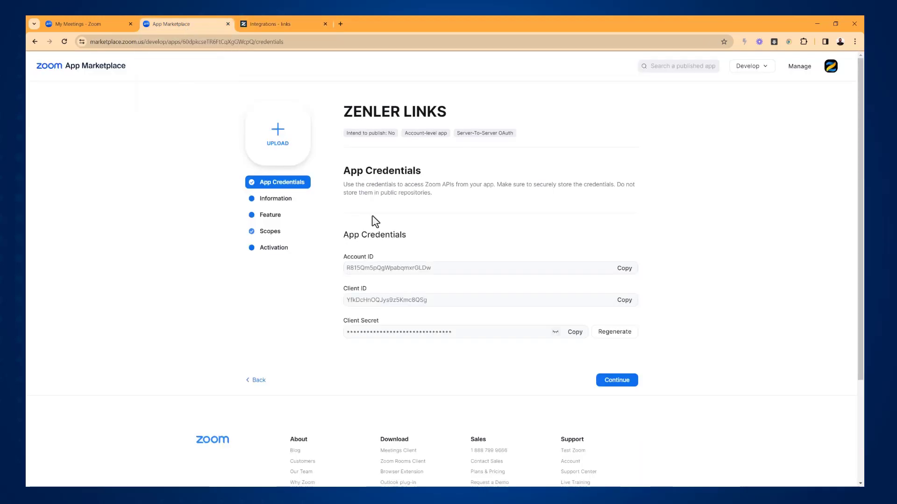
{"action": "left_click", "coordinate": [574, 333]}
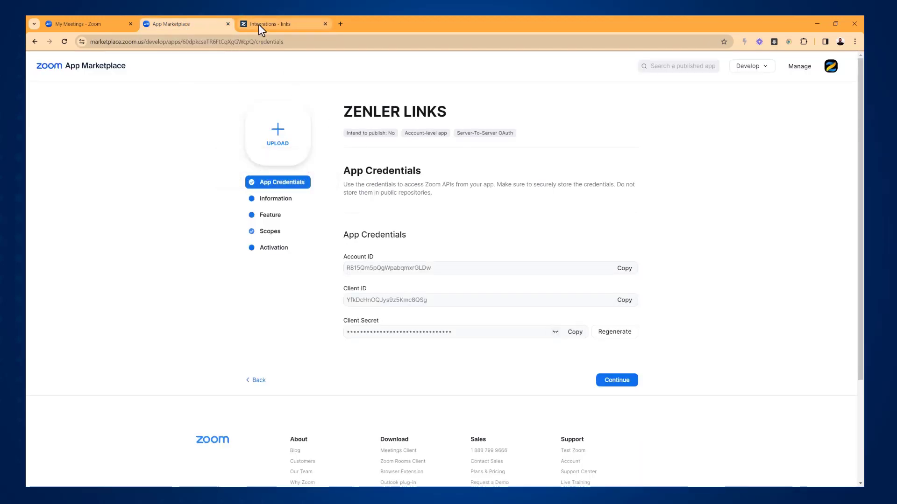
{"action": "left_click", "coordinate": [260, 23]}
{"action": "left_click", "coordinate": [423, 168]}
{"action": "key", "text": "ctrl+v"}
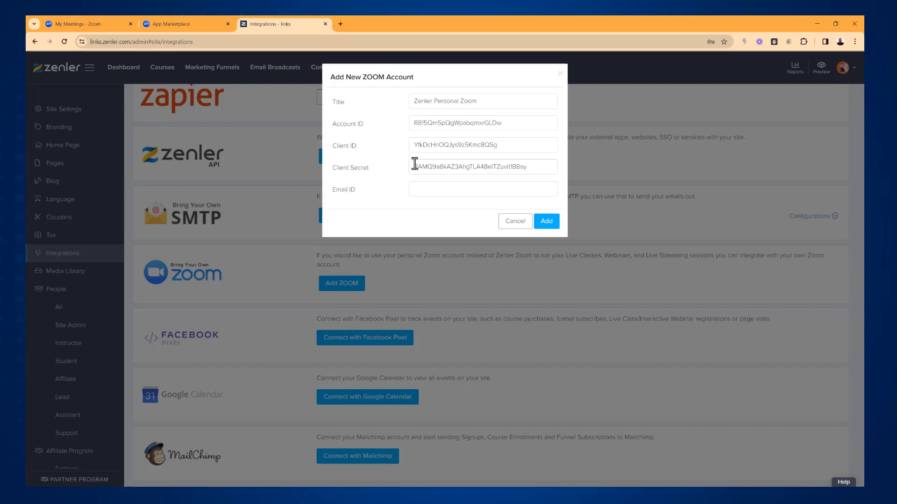
Check the signed-in Zoom account's e-mail, enter it as the Email ID in Zenler and add the Zoom account.
{"action": "left_click", "coordinate": [196, 24]}
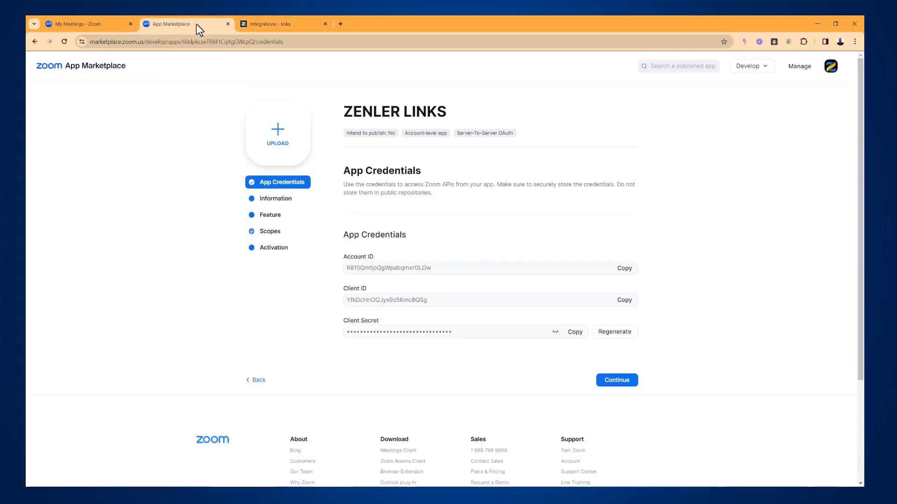
{"action": "left_click", "coordinate": [831, 66]}
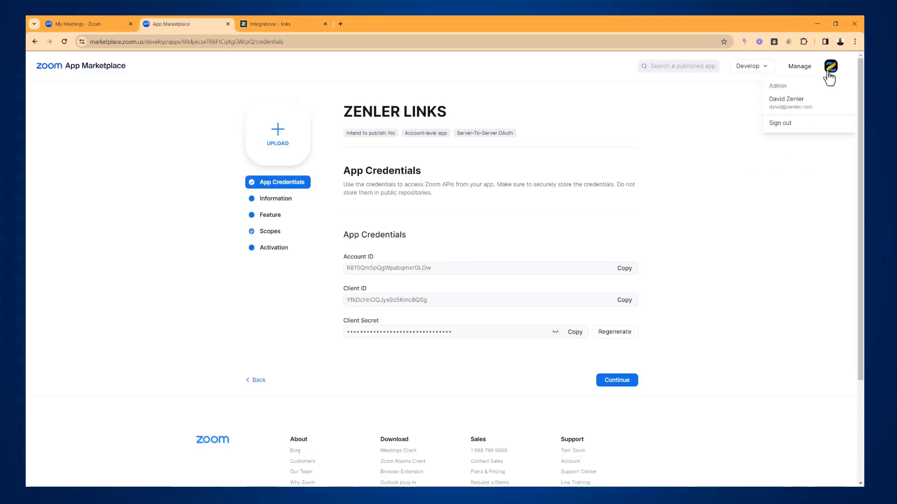
{"action": "left_click", "coordinate": [293, 23]}
{"action": "left_click", "coordinate": [443, 190]}
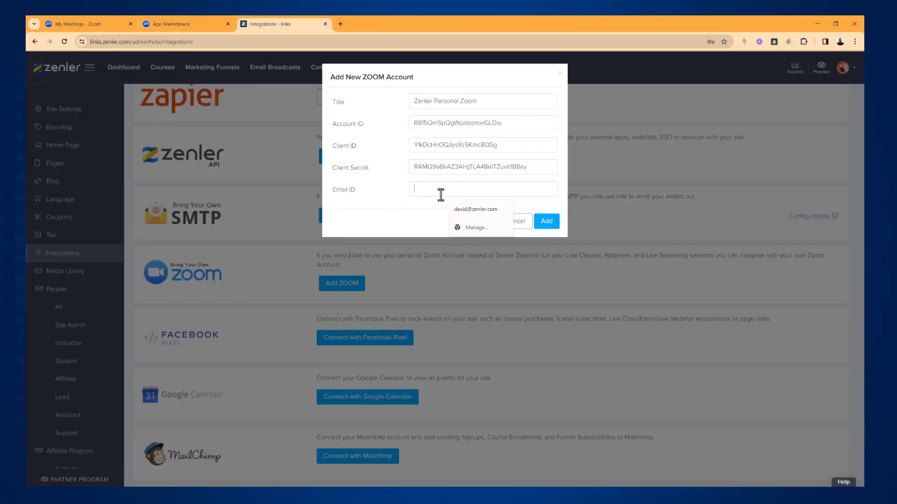
{"action": "left_click", "coordinate": [458, 206]}
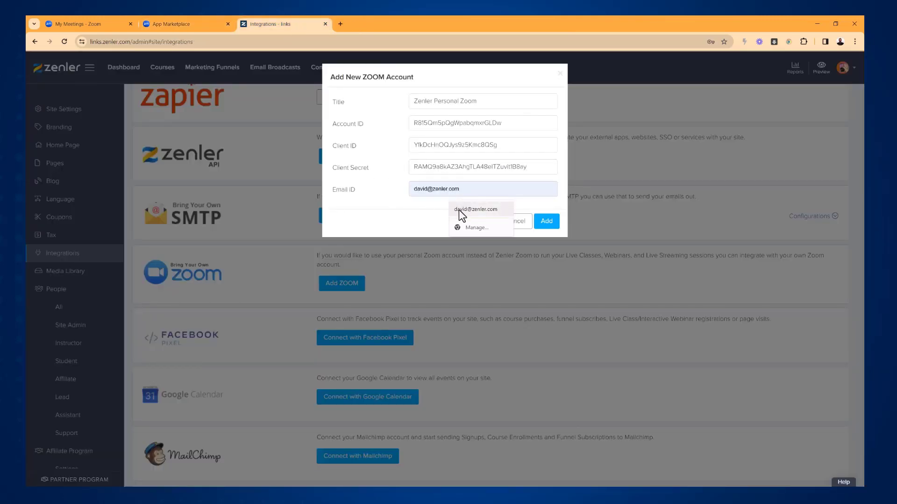
{"action": "left_click", "coordinate": [547, 221]}
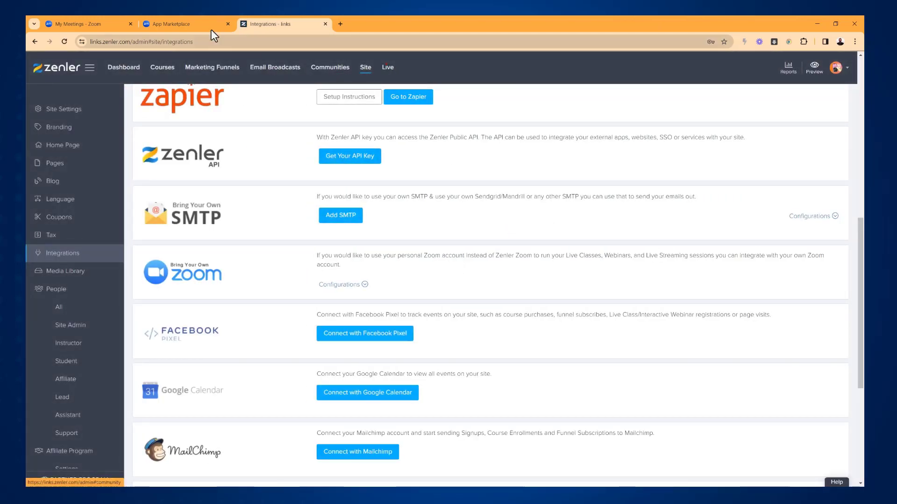
Start a new 1-1 booking in the Live section and choose Zenler Personal Zoom as its Zoom provider.
{"action": "left_click", "coordinate": [388, 70]}
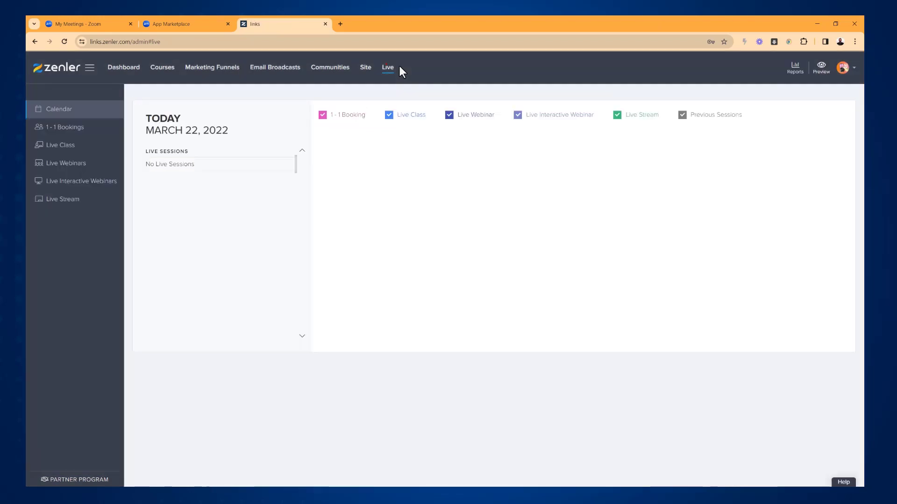
{"action": "left_click", "coordinate": [71, 127]}
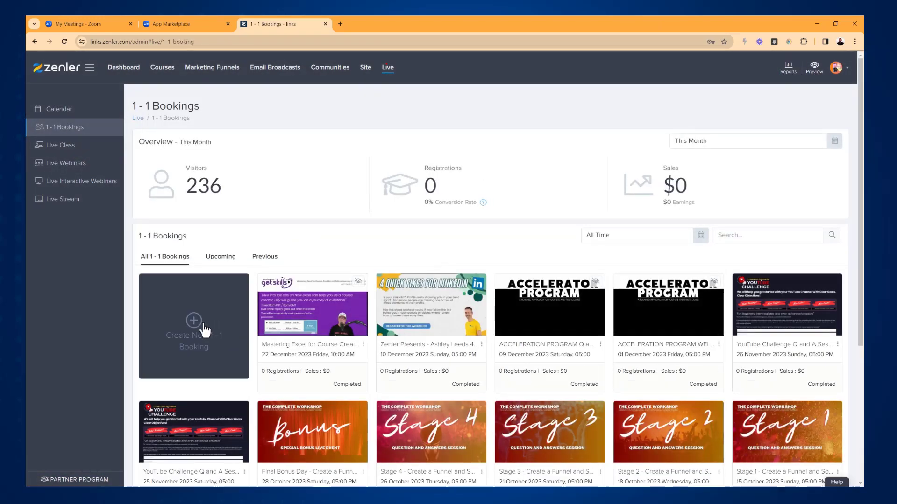
{"action": "left_click", "coordinate": [204, 327]}
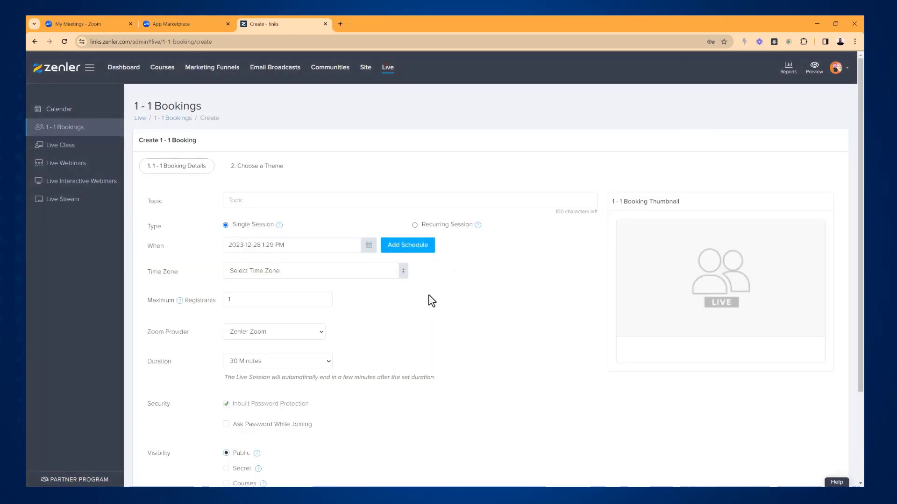
{"action": "scroll", "coordinate": [431, 296], "scroll_direction": "down", "scroll_amount": 3}
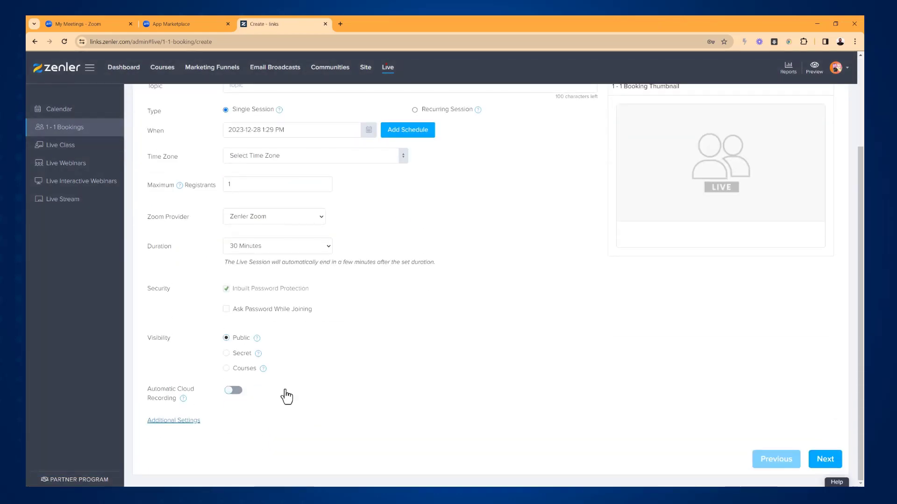
{"action": "scroll", "coordinate": [294, 384], "scroll_direction": "up", "scroll_amount": 2}
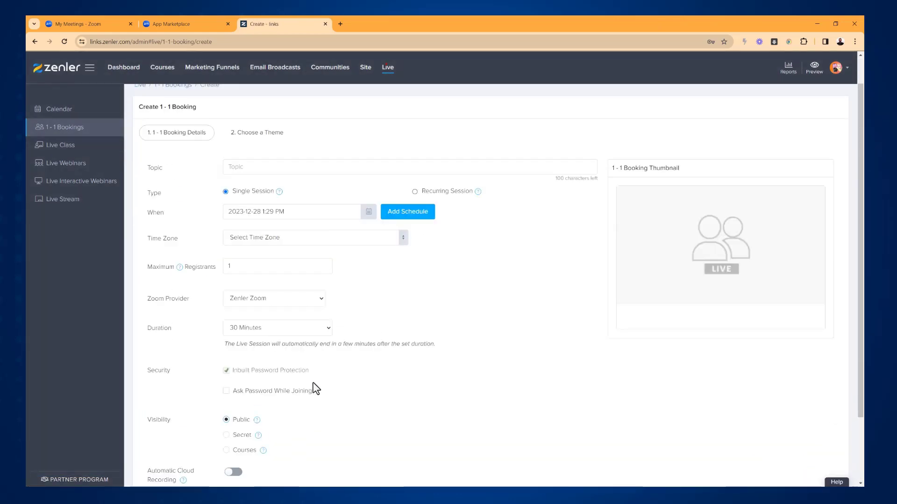
{"action": "left_click", "coordinate": [321, 299]}
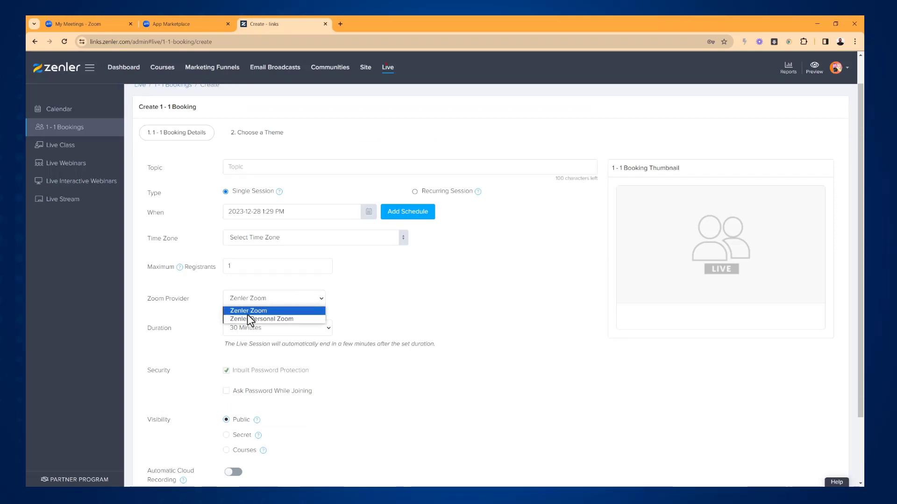
{"action": "left_click", "coordinate": [282, 319]}
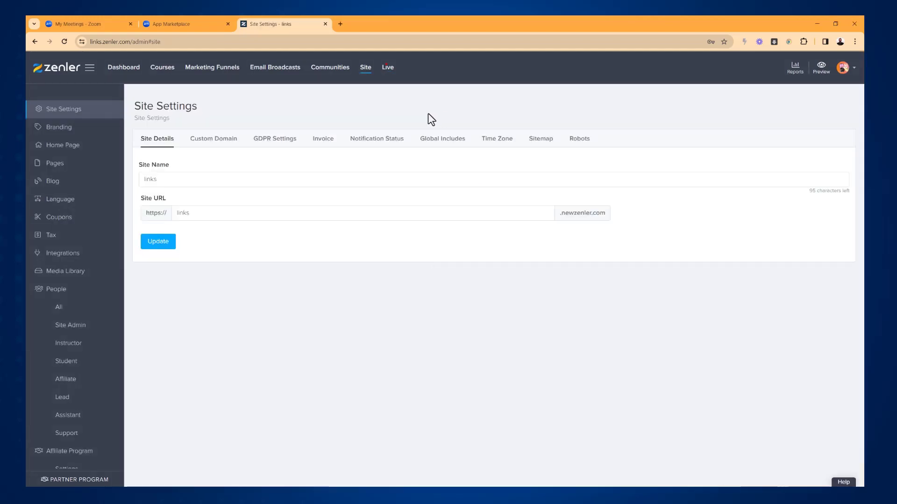
Show the Bring Your Own Zoom configurations in the site integrations and open the Zenler Personal Zoom account for editing.
{"action": "left_click", "coordinate": [59, 255]}
{"action": "scroll", "coordinate": [411, 308], "scroll_direction": "down", "scroll_amount": 8}
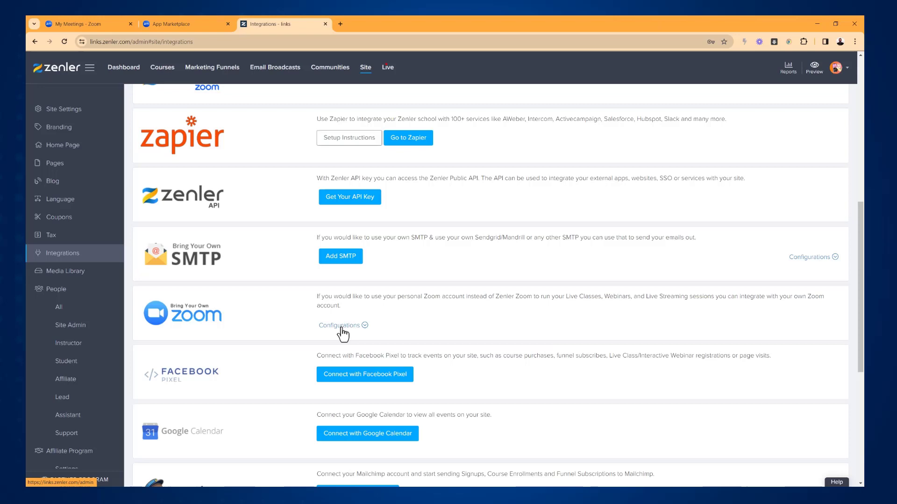
{"action": "left_click", "coordinate": [340, 327]}
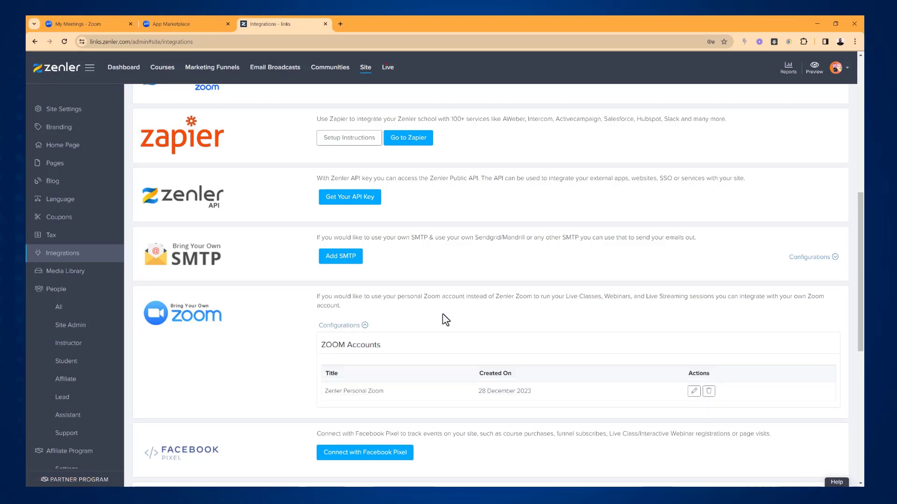
{"action": "left_click", "coordinate": [694, 391]}
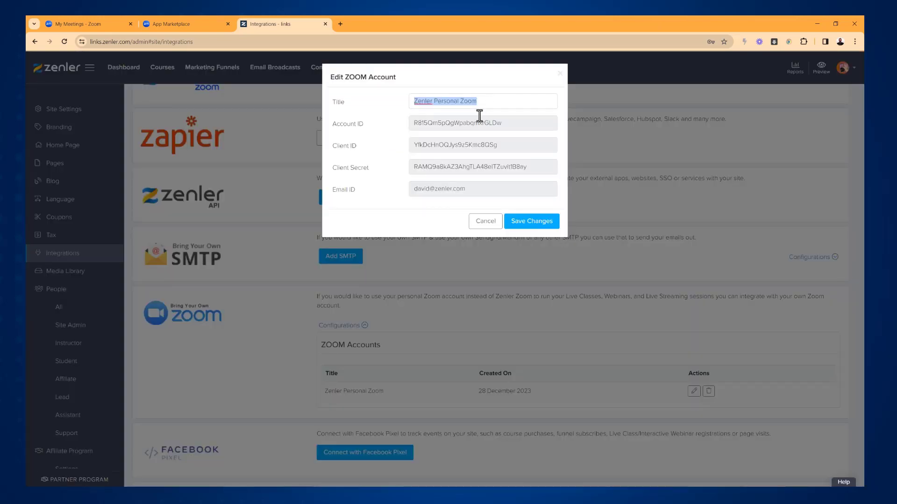
Compare the account's Account ID, Client ID and Client Secret with the ZENLER LINKS app credentials in Zoom, then close the account without saving.
{"action": "left_click_drag", "start_coordinate": [413, 123], "coordinate": [501, 123]}
{"action": "left_click_drag", "start_coordinate": [413, 145], "coordinate": [502, 145]}
{"action": "left_click_drag", "start_coordinate": [417, 167], "coordinate": [541, 164]}
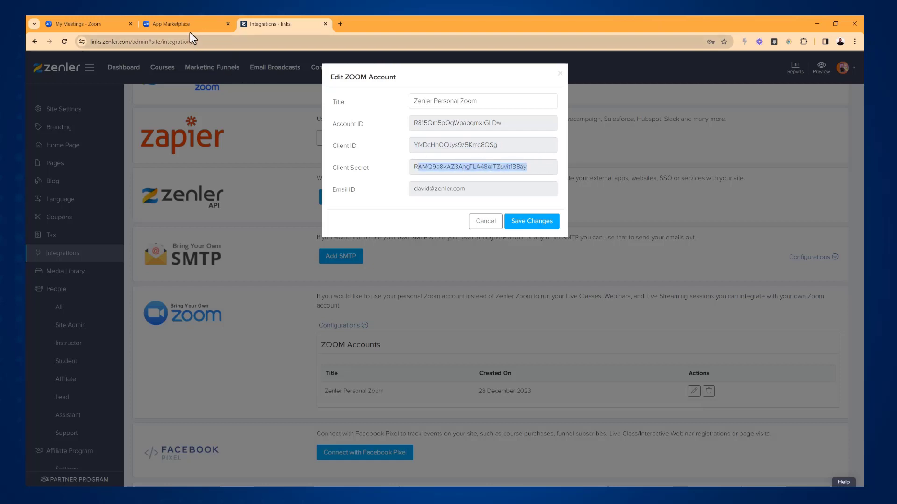
{"action": "left_click", "coordinate": [175, 26]}
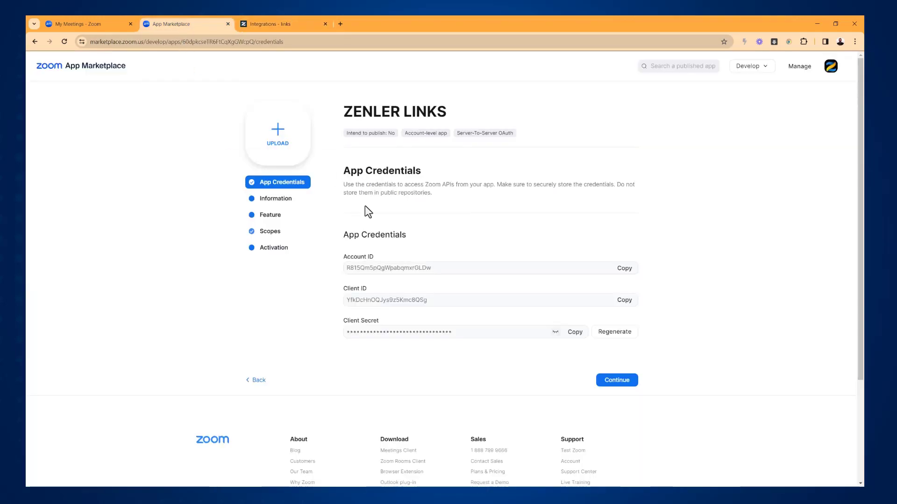
{"action": "left_click", "coordinate": [271, 30]}
{"action": "left_click", "coordinate": [385, 148]}
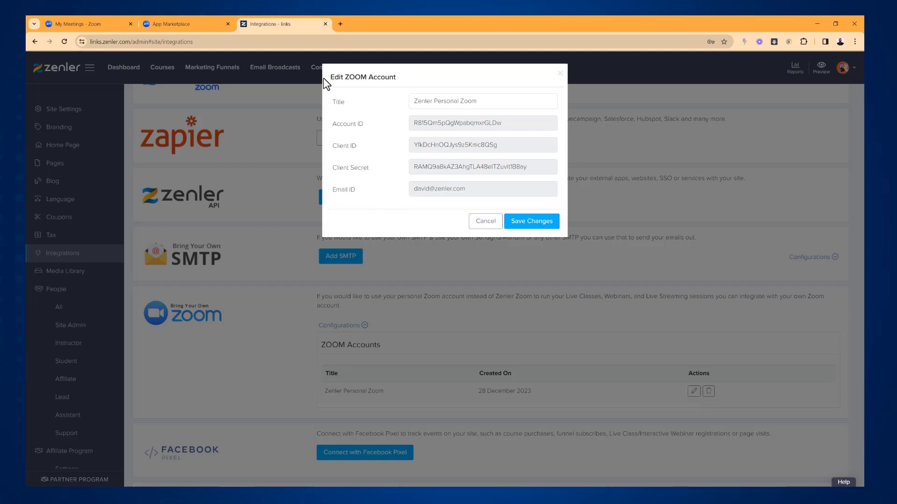
{"action": "left_click", "coordinate": [189, 27]}
{"action": "left_click", "coordinate": [280, 27]}
{"action": "left_click", "coordinate": [481, 223]}
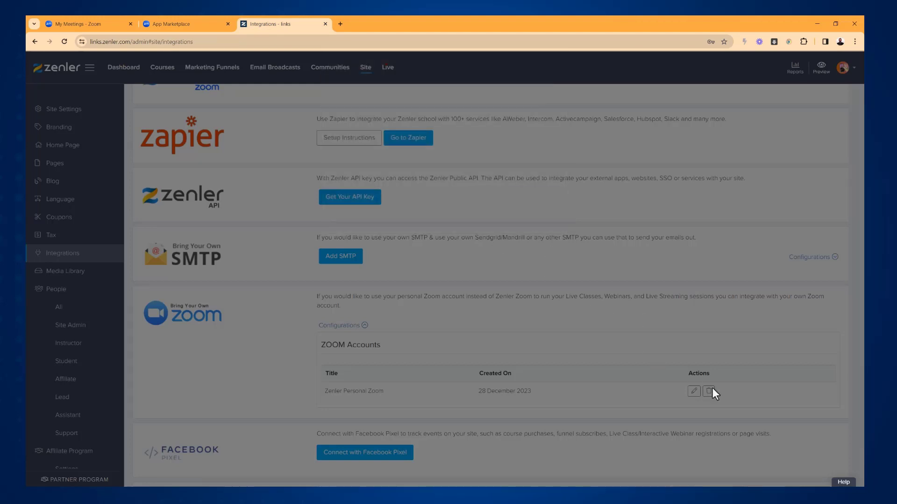